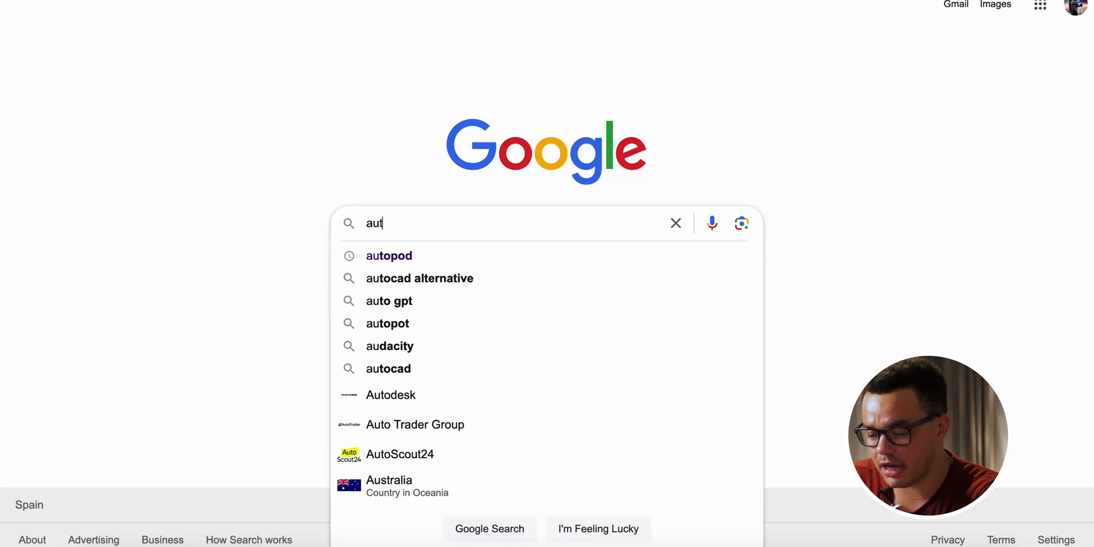
# Search Google for 'autopod' and open the AutoPod homepage from the results.
pyautogui.write('opod')
pyautogui.press('Return')
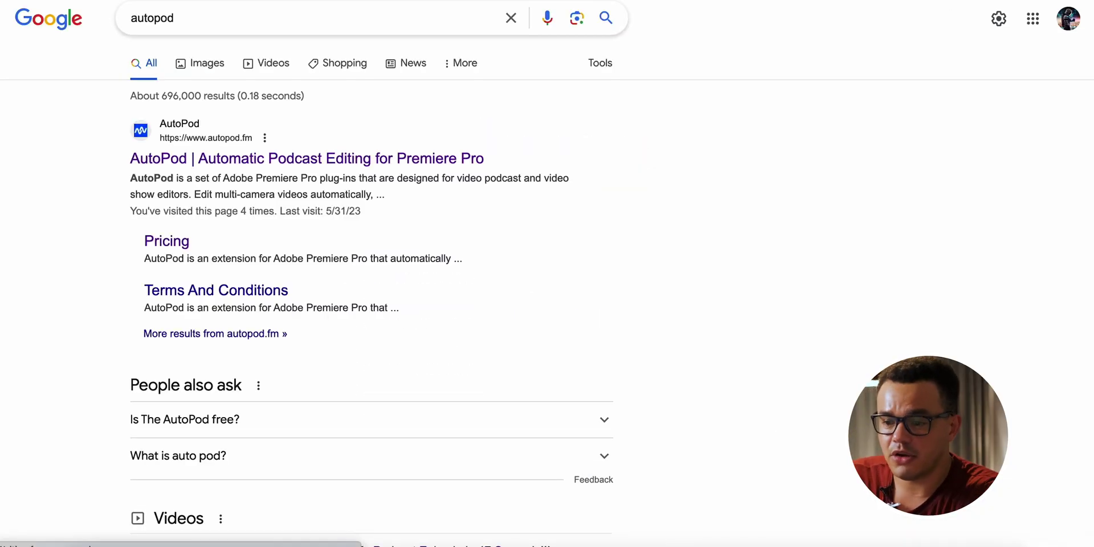
pyautogui.click(432, 165)
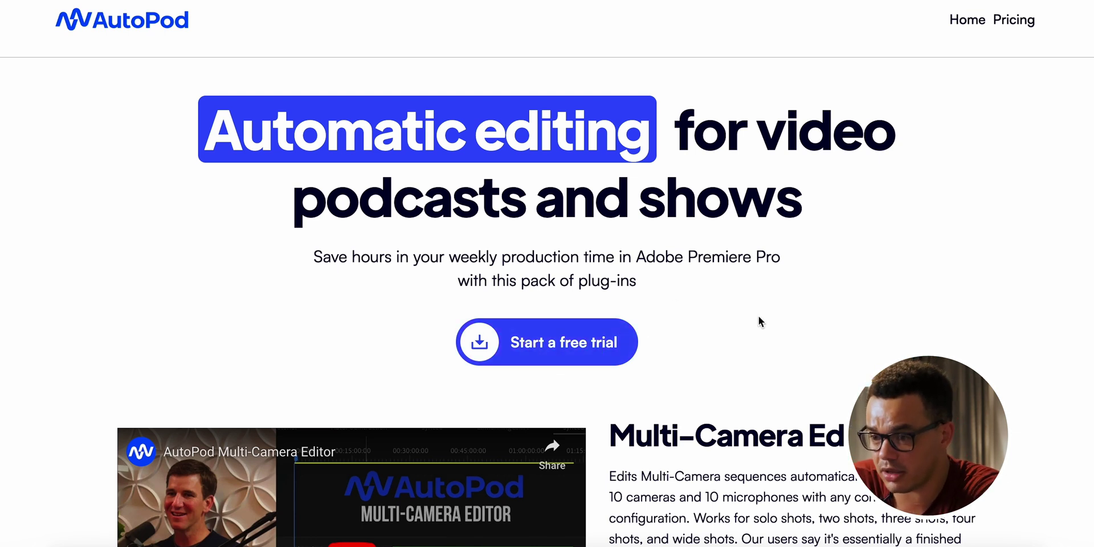
# Open AutoPod's Pricing page and scroll to the $29/mo Individual plan's feature list.
pyautogui.click(1016, 20)
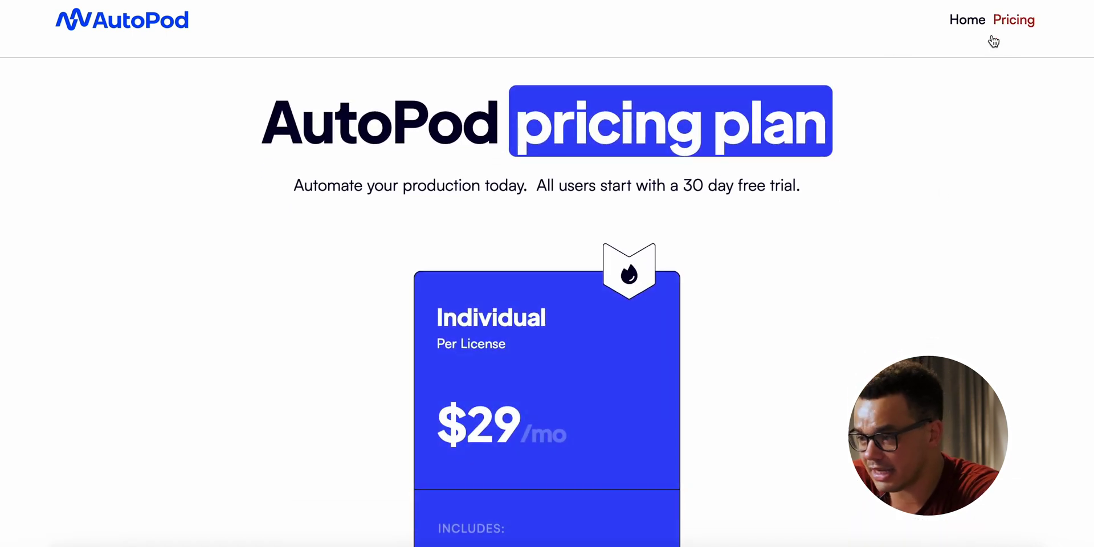
pyautogui.scroll(-2, 912, 225)
pyautogui.scroll(-2, 911, 222)
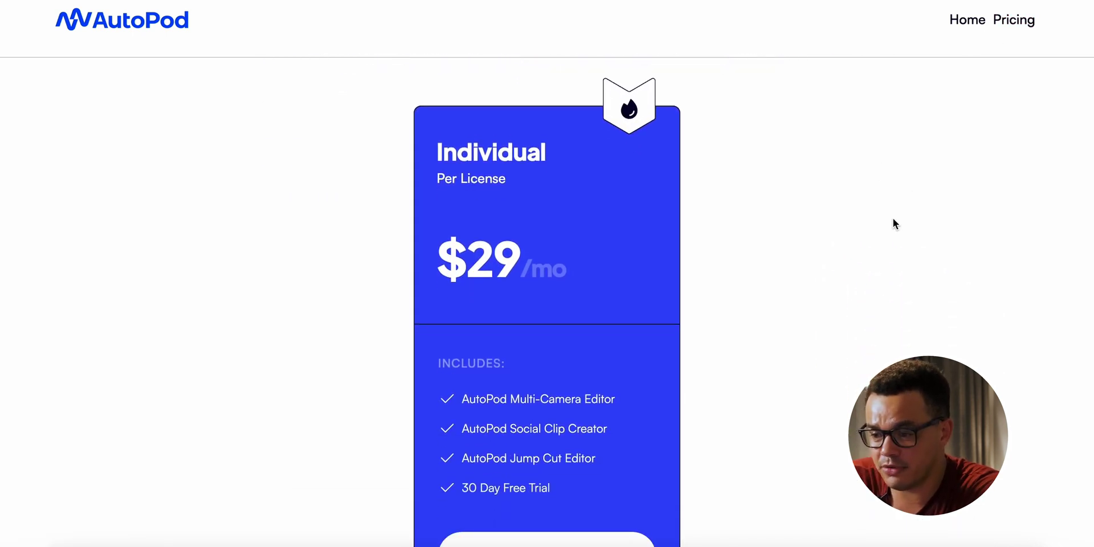
pyautogui.scroll(-2, 899, 280)
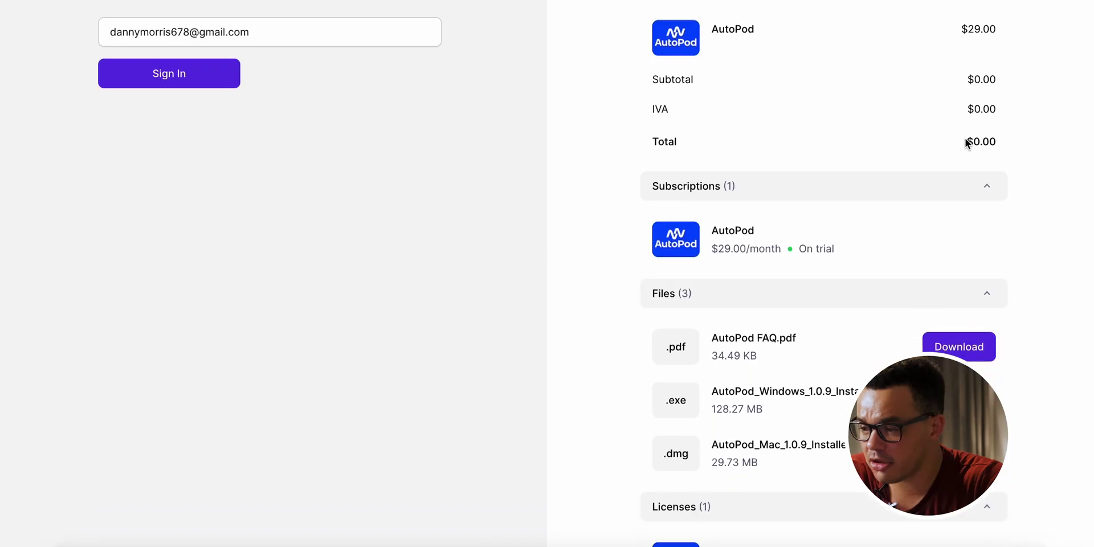
# Bring the interview project's Sequence 01 into view, with two camera and two audio tracks.
pyautogui.scroll(-2, 965, 138)
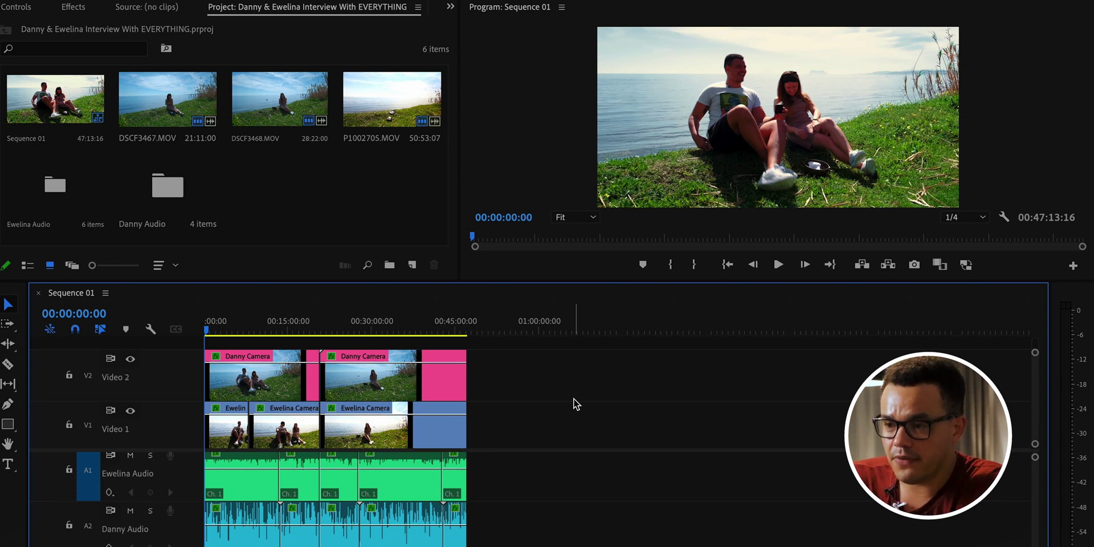
# Nest the selected Video 2 camera clips and launch the AutoPod Multi-Camera Editor extension.
pyautogui.moveTo(501, 374); pyautogui.dragTo(233, 366)
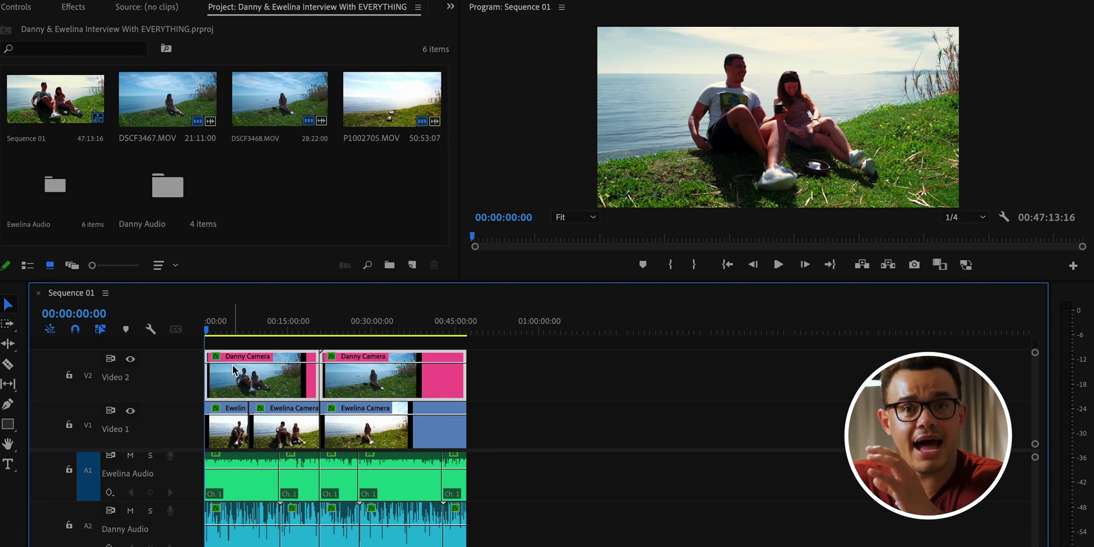
pyautogui.rightClick(259, 381)
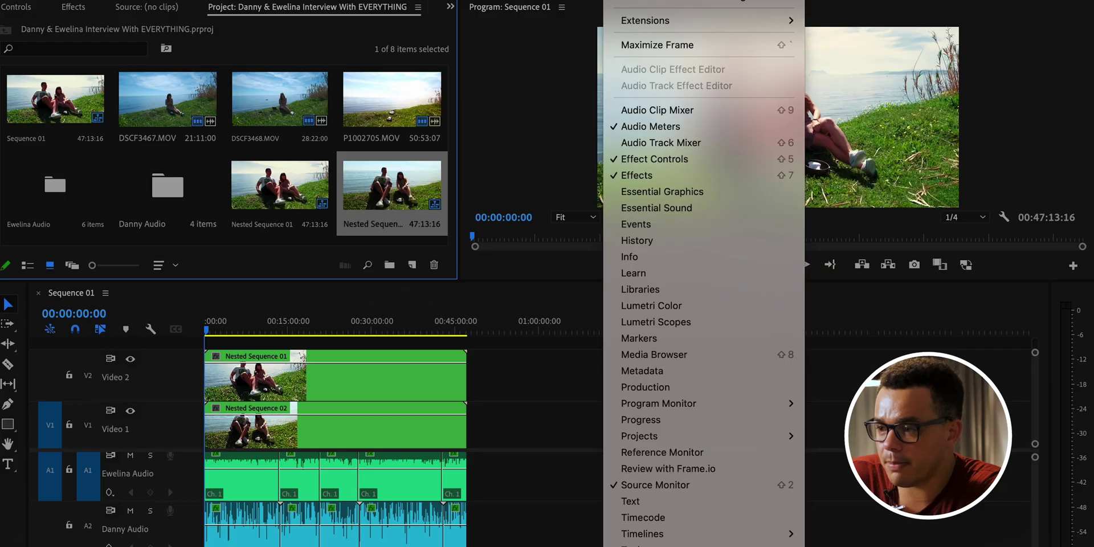
pyautogui.moveTo(653, 23)
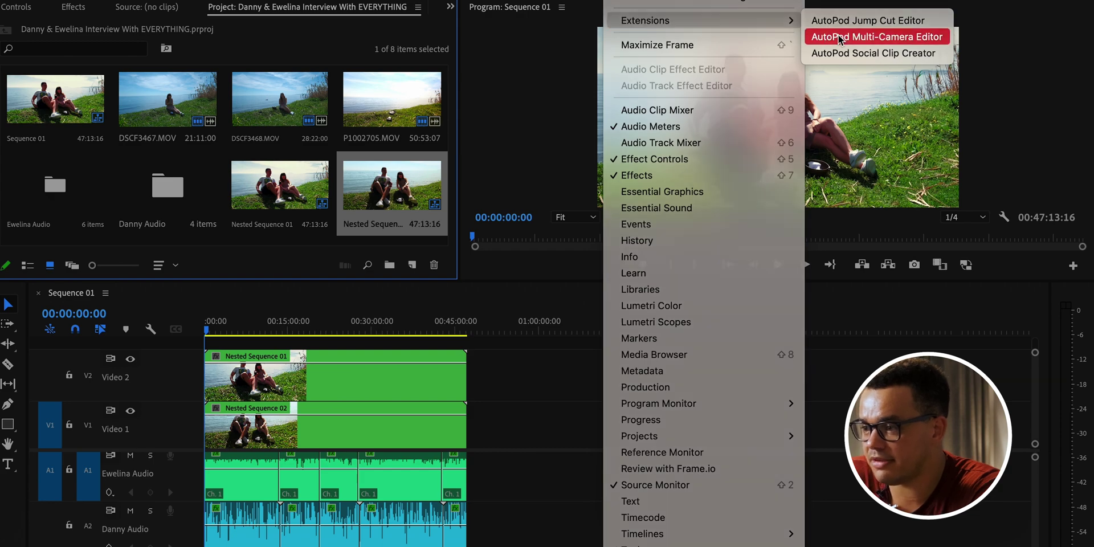
pyautogui.click(839, 40)
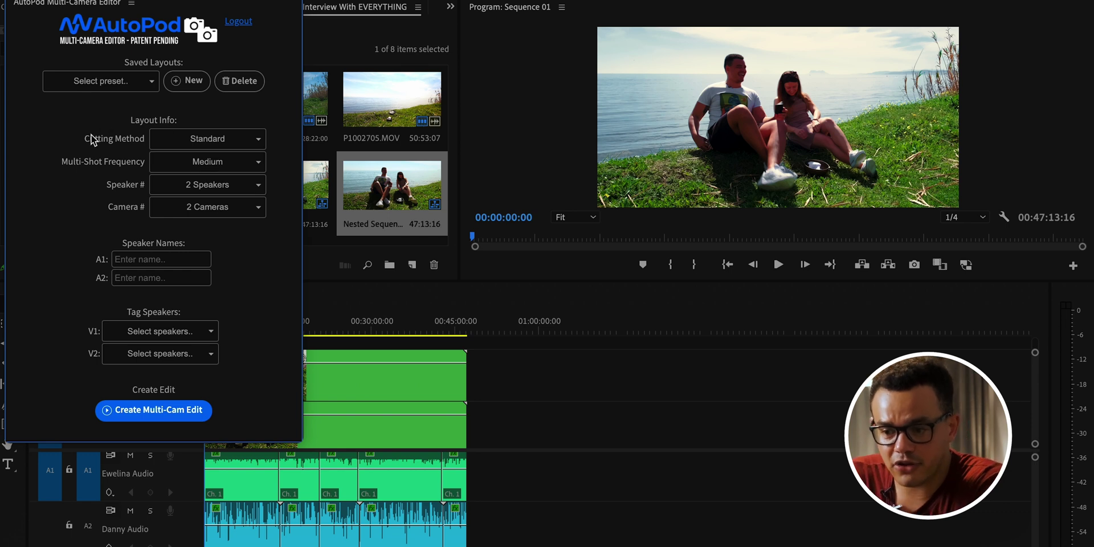
# Set AutoPod's cutting method to Enable/Disable and multi-shot frequency to Low.
pyautogui.click(245, 144)
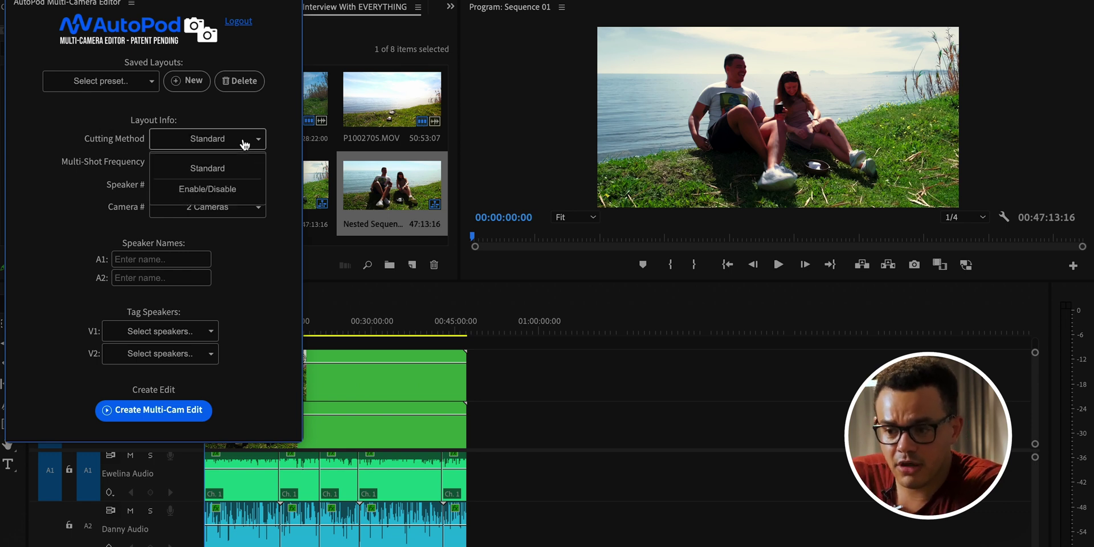
pyautogui.click(218, 189)
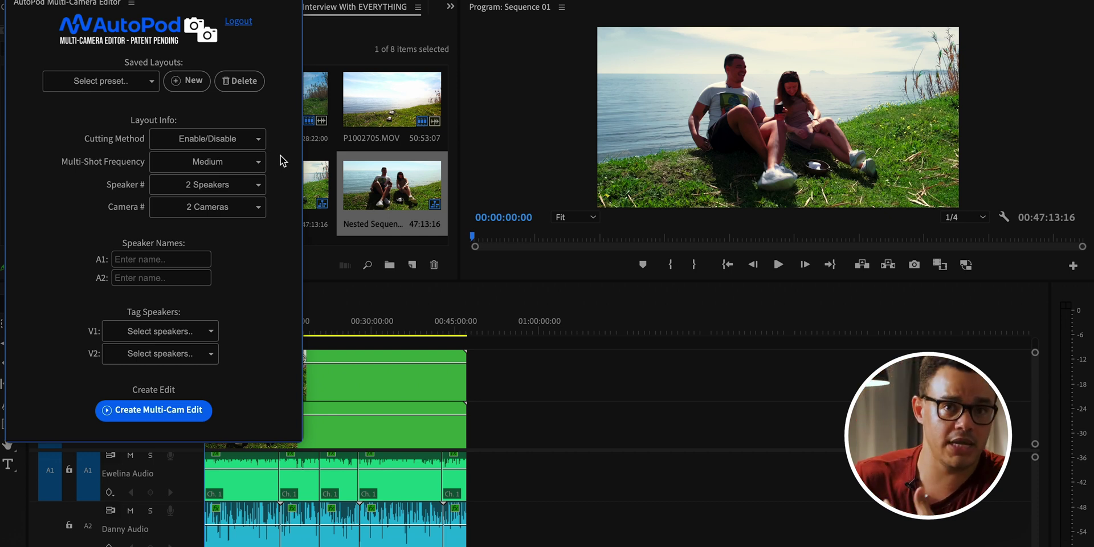
pyautogui.click(221, 165)
pyautogui.click(213, 189)
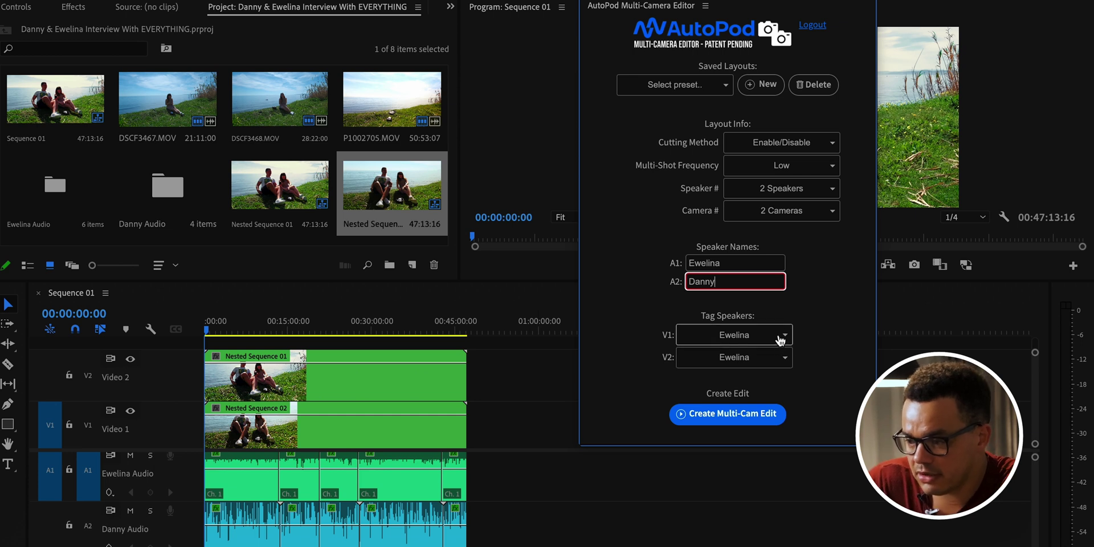
# Tag track V2 with the second speaker and save the setup as a layout preset.
pyautogui.click(776, 358)
pyautogui.click(739, 407)
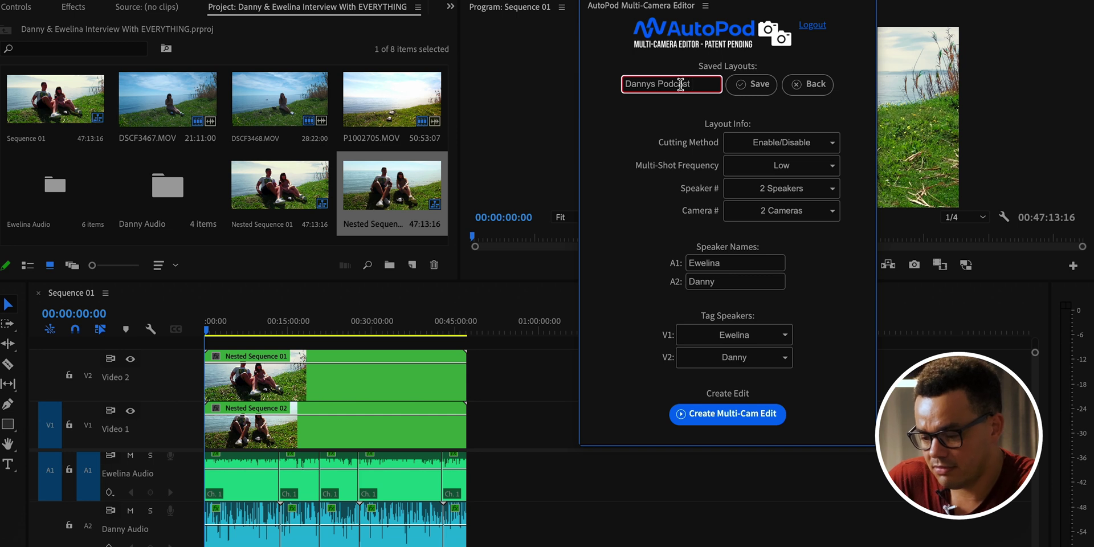
pyautogui.click(756, 90)
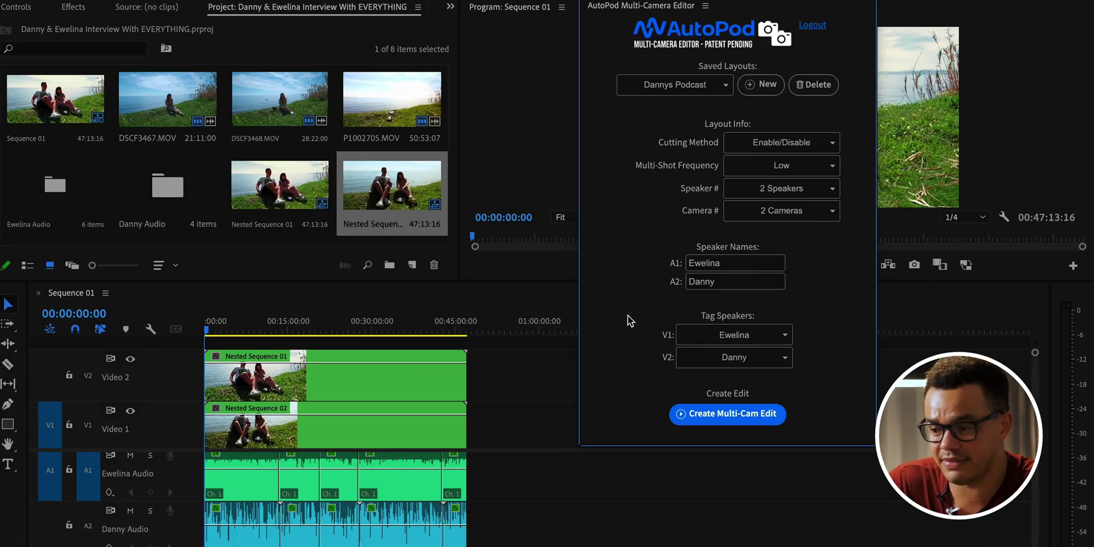
# Run Create Multi-Cam Edit and move the AutoPod panel aside while it processes.
pyautogui.click(748, 423)
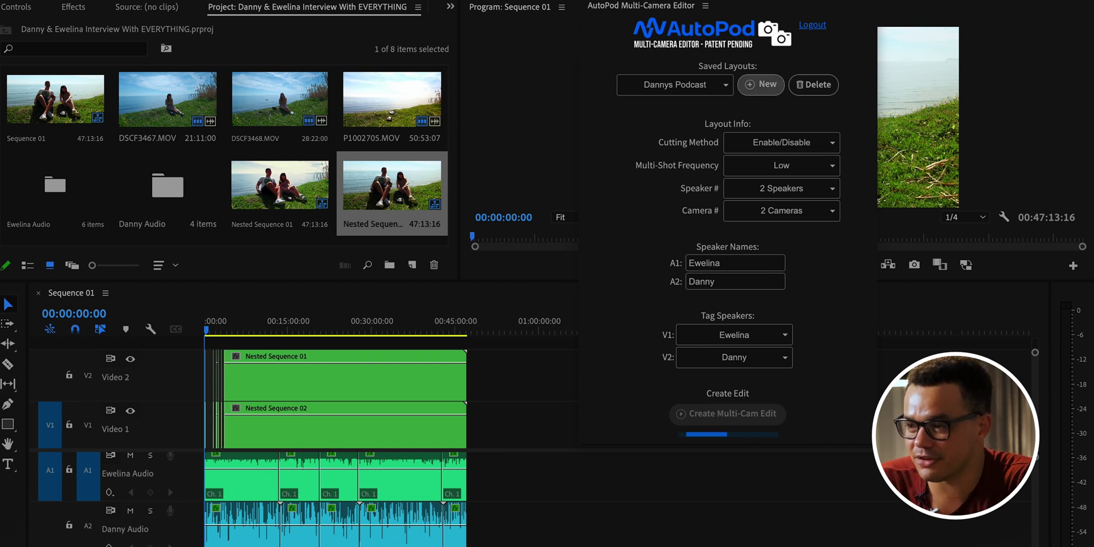
pyautogui.moveTo(676, 3); pyautogui.dragTo(786, 3)
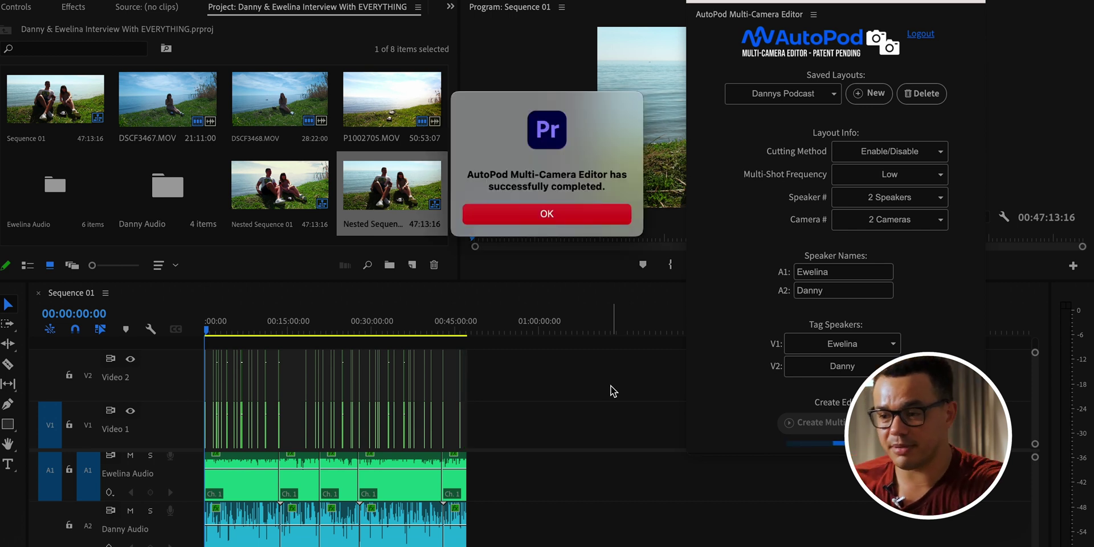
# Dismiss the completion message, play the cut sequence, and return the playhead to 45 seconds.
pyautogui.click(594, 215)
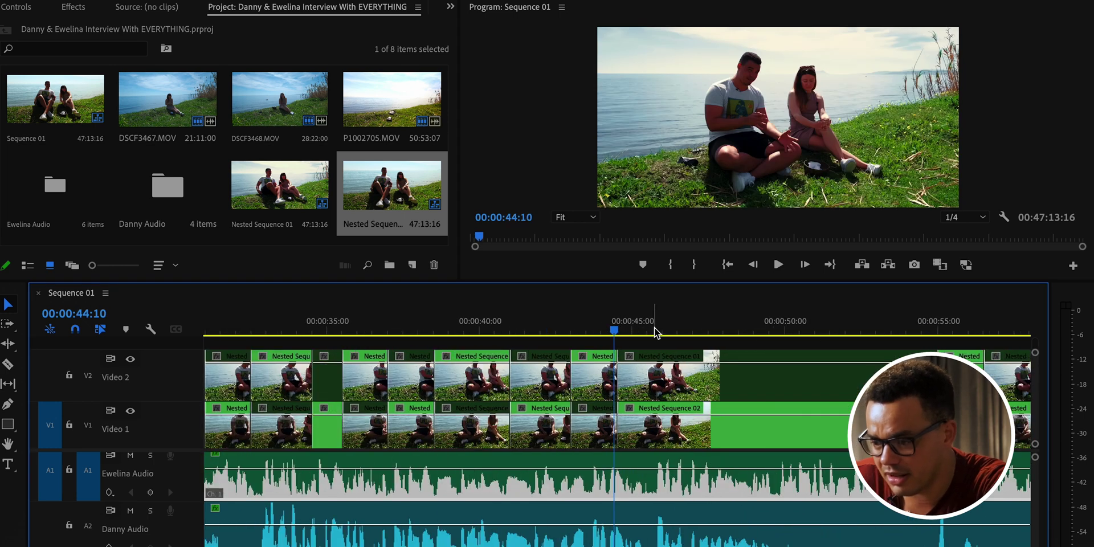
pyautogui.press('space')
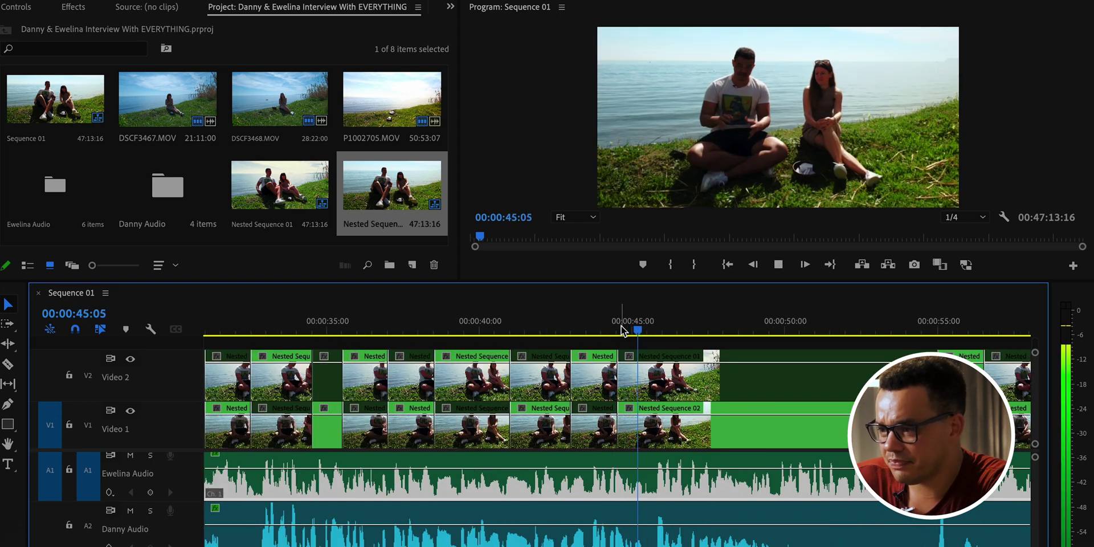
pyautogui.press('space')
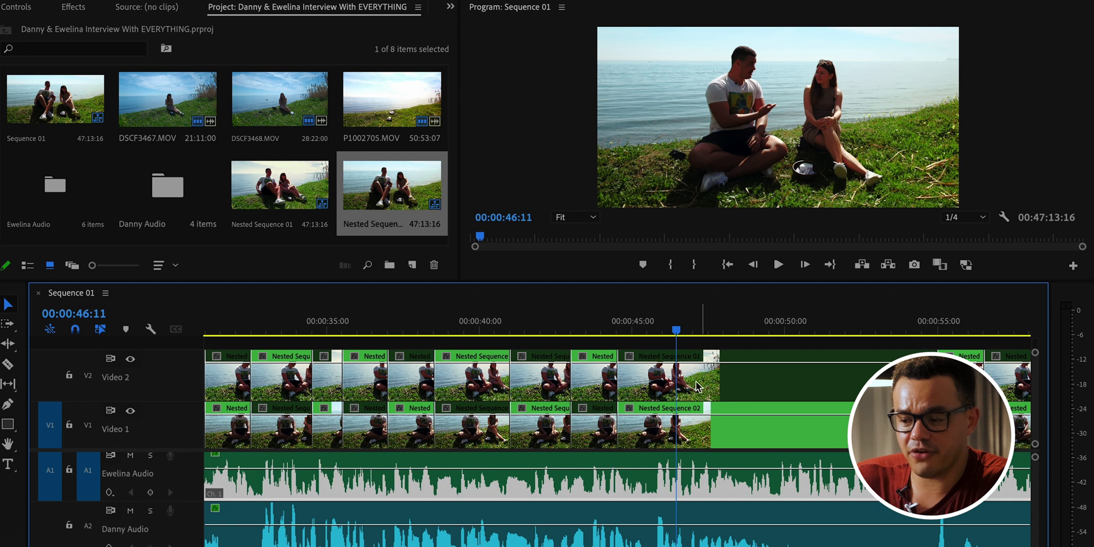
pyautogui.moveTo(622, 325); pyautogui.dragTo(634, 326)
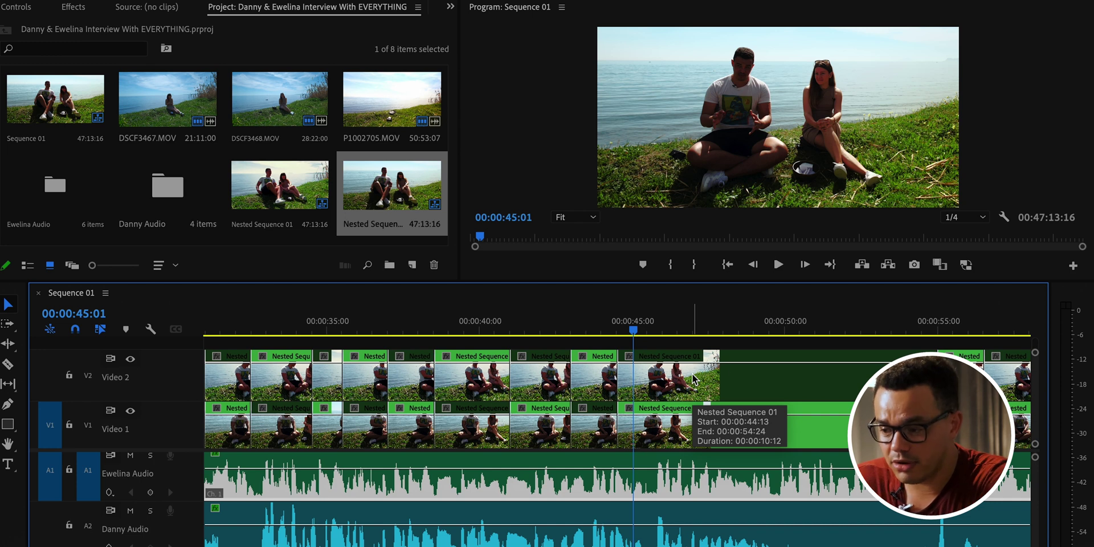
# Re-enable the Nested Sequence 01 clip on Video 2 and play from 00:00:44:12.
pyautogui.rightClick(762, 388)
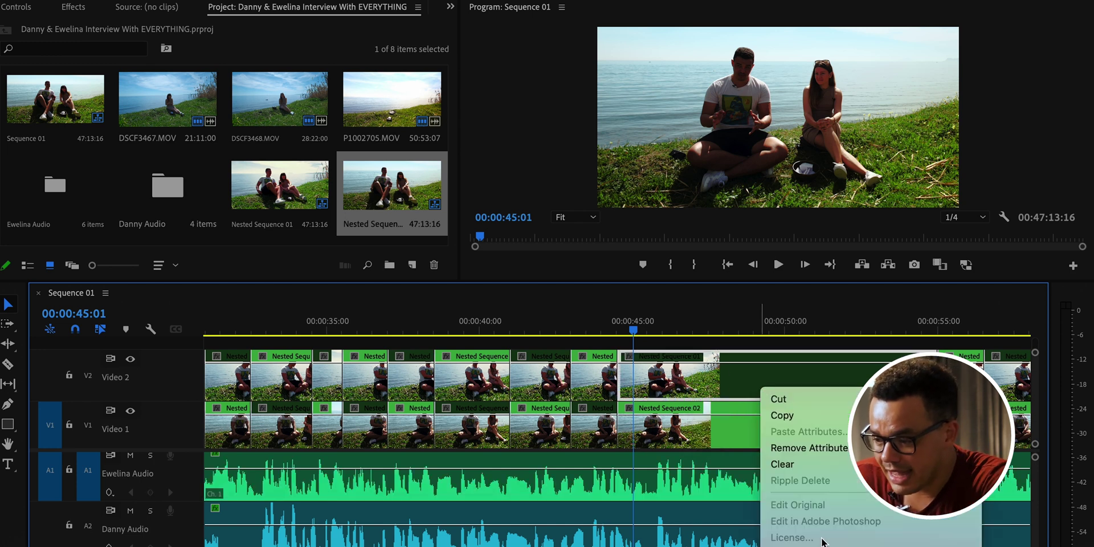
pyautogui.scroll(-10, 822, 541)
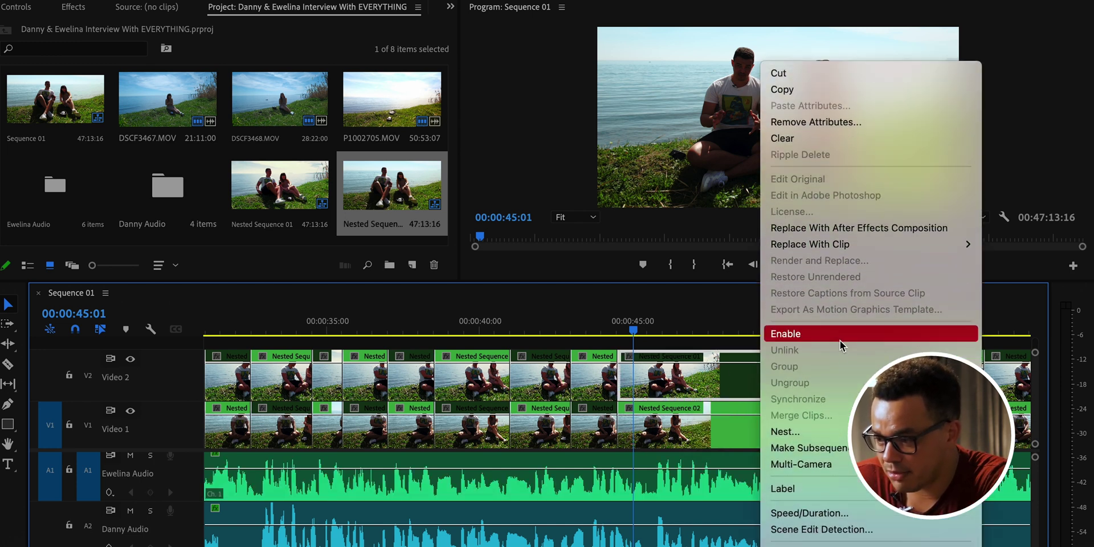
pyautogui.click(839, 334)
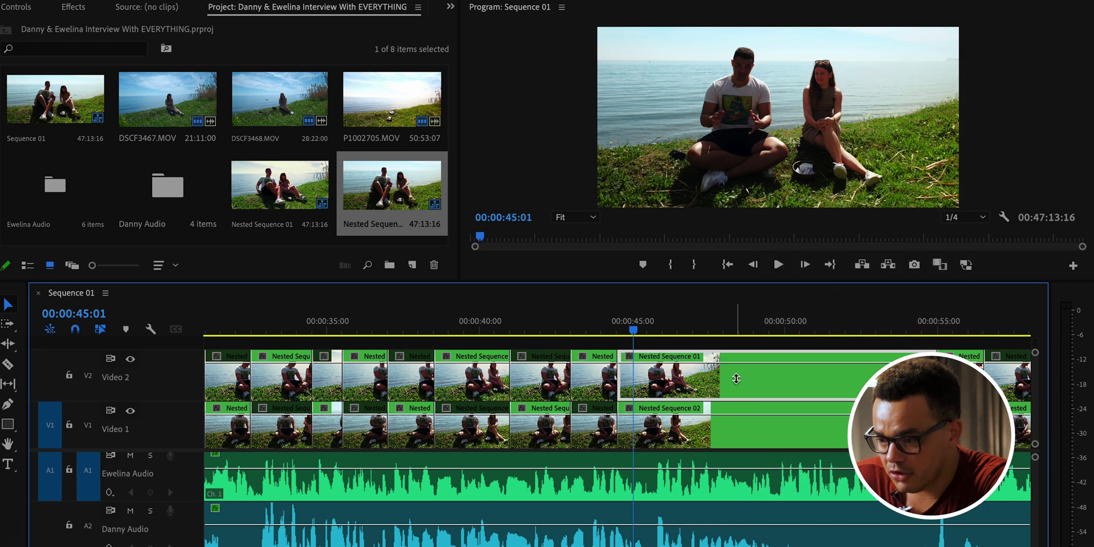
pyautogui.click(616, 327)
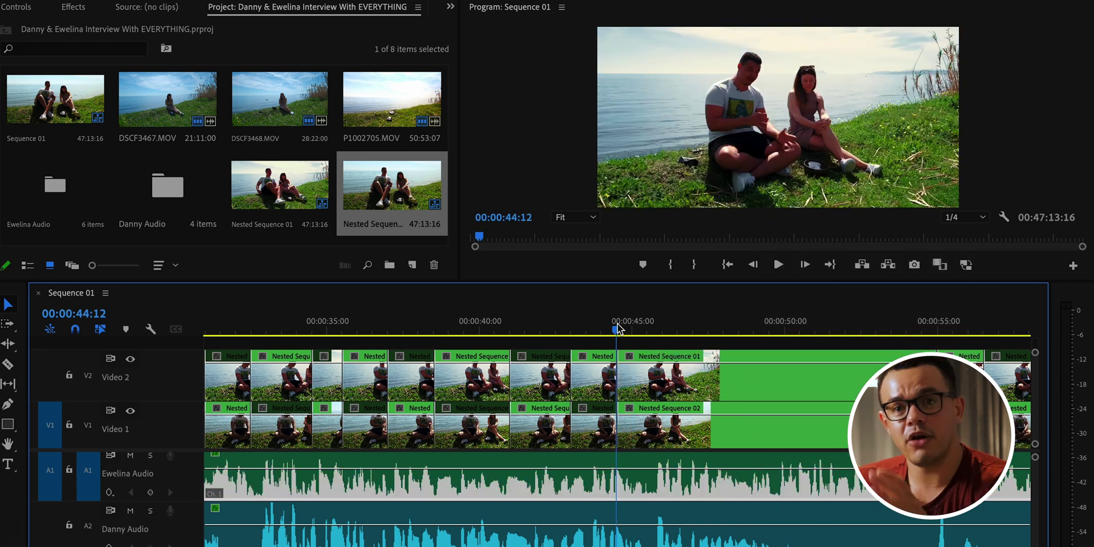
pyautogui.press('space')
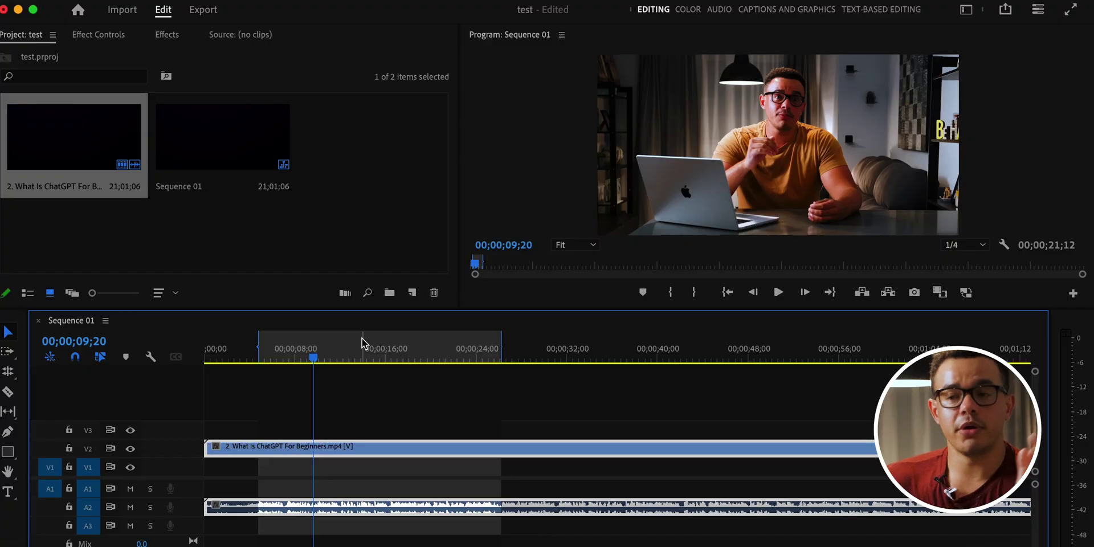
# Launch AutoPod Social Clip Creator from Window > Extensions.
pyautogui.click(624, 1)
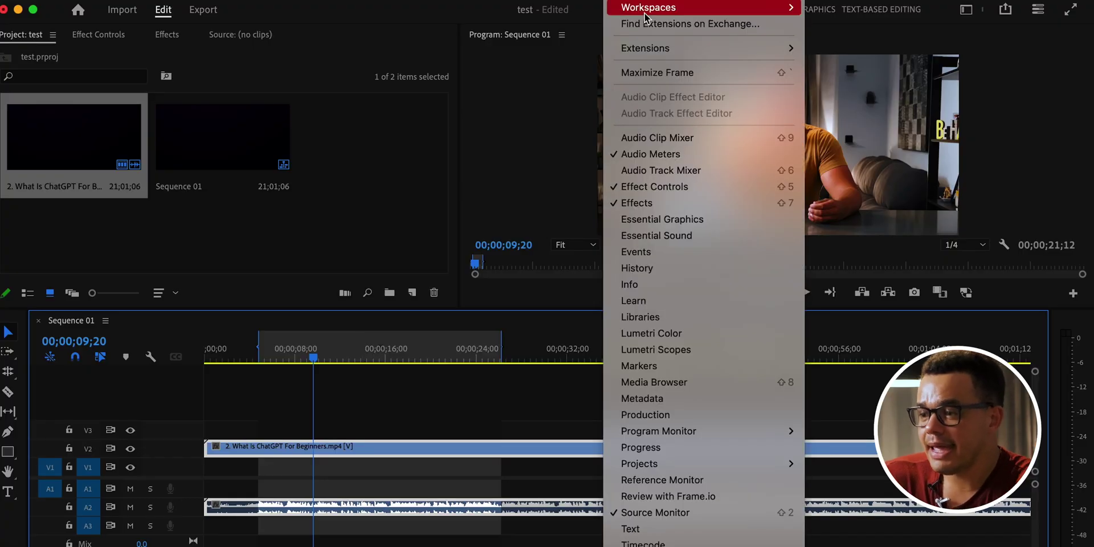
pyautogui.moveTo(653, 50)
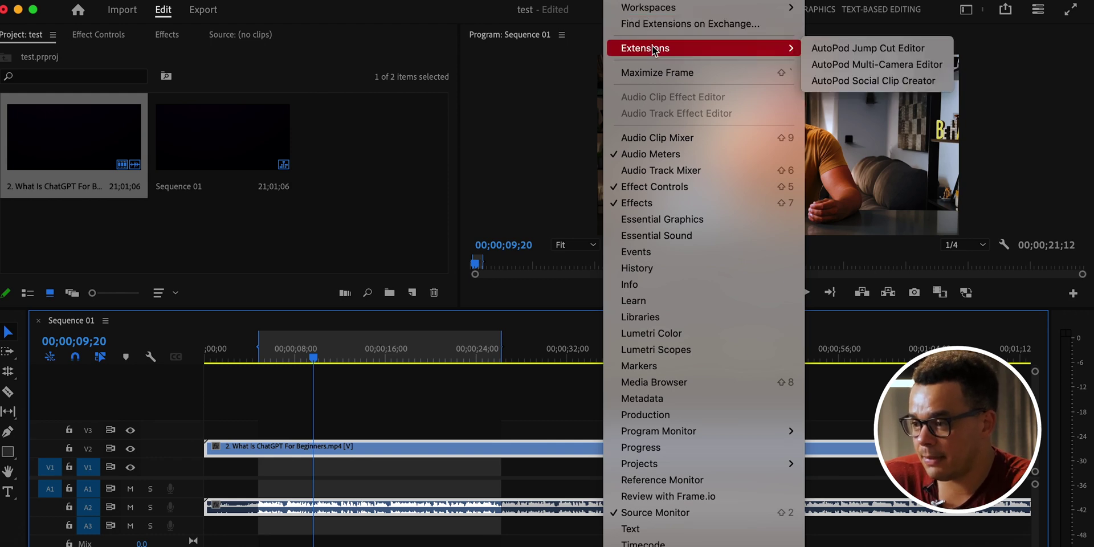
pyautogui.click(884, 80)
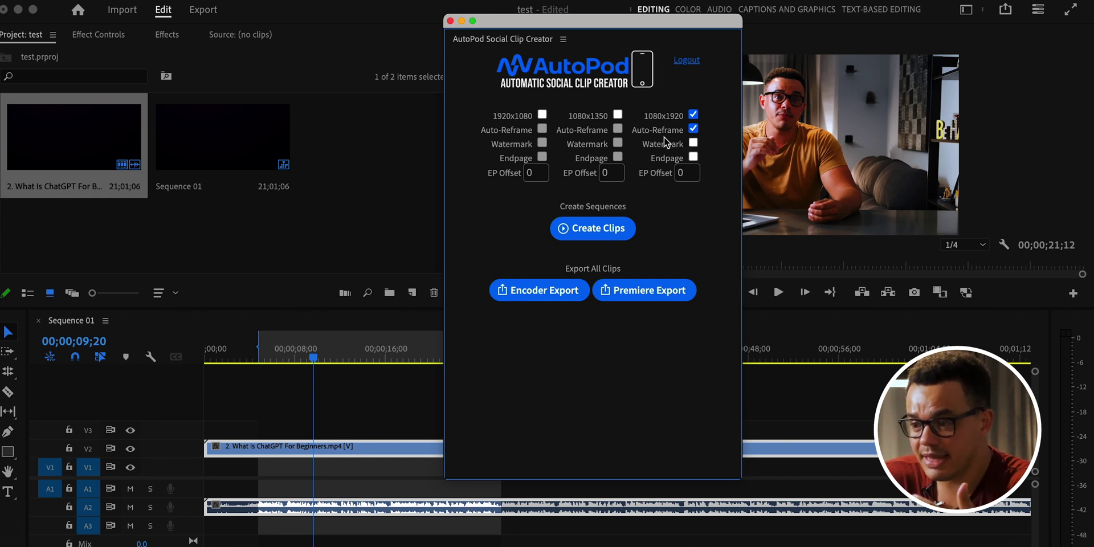
# Enable the 1080x1920 output with Auto-Reframe and create the vertical social clips.
pyautogui.click(694, 116)
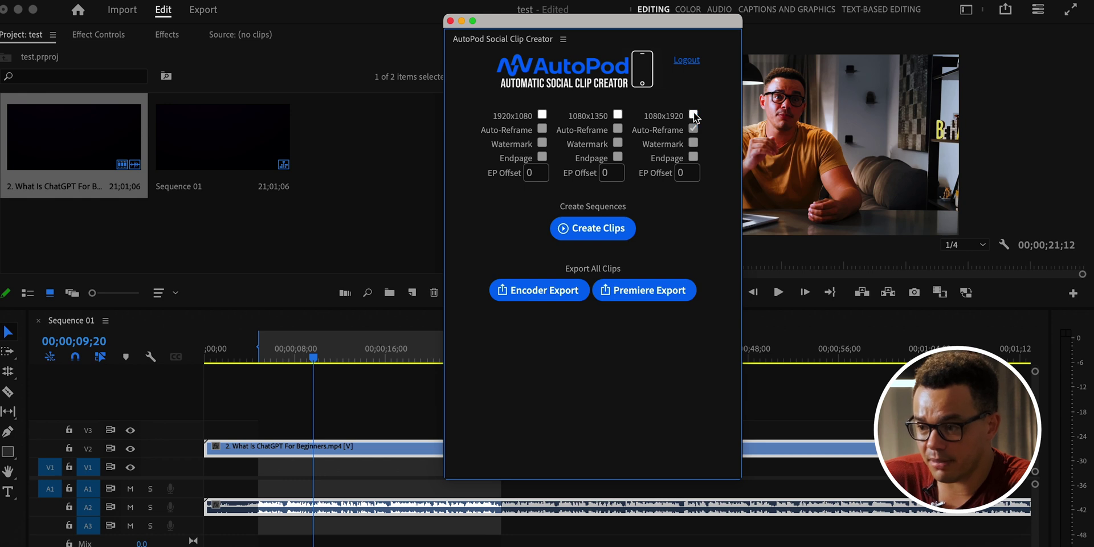
pyautogui.click(693, 115)
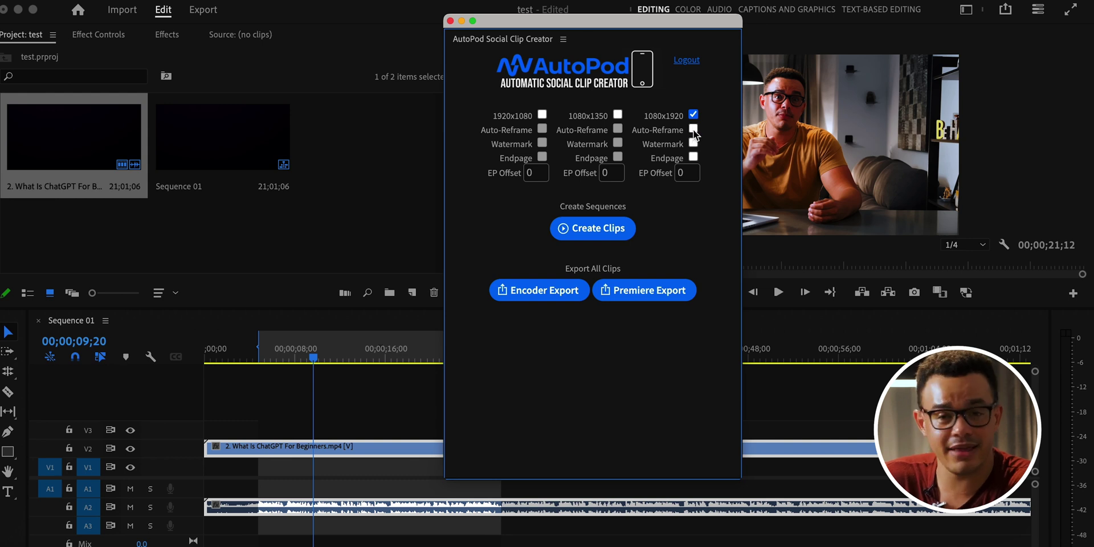
pyautogui.click(693, 129)
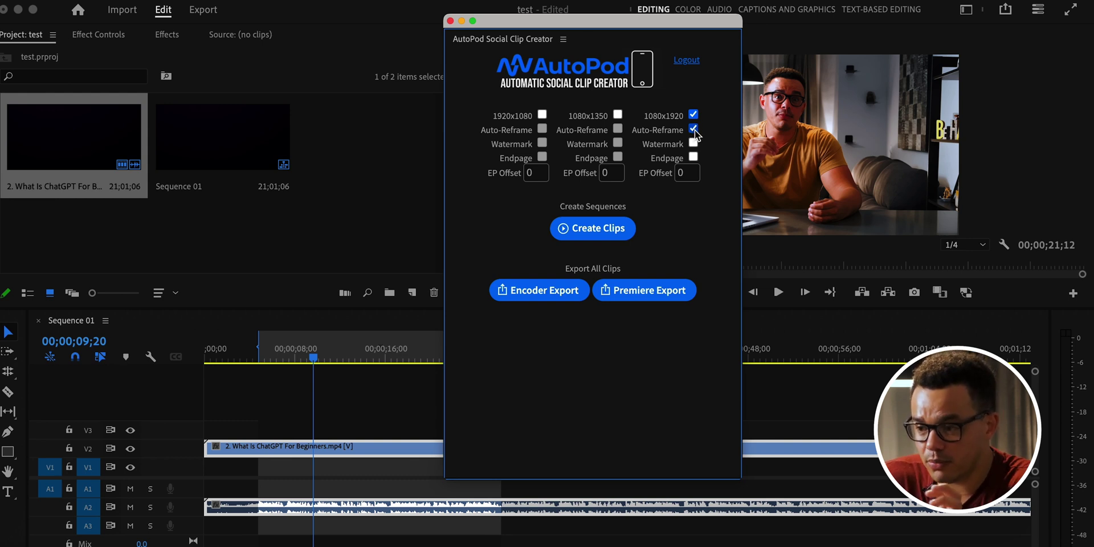
pyautogui.moveTo(615, 25); pyautogui.dragTo(754, 26)
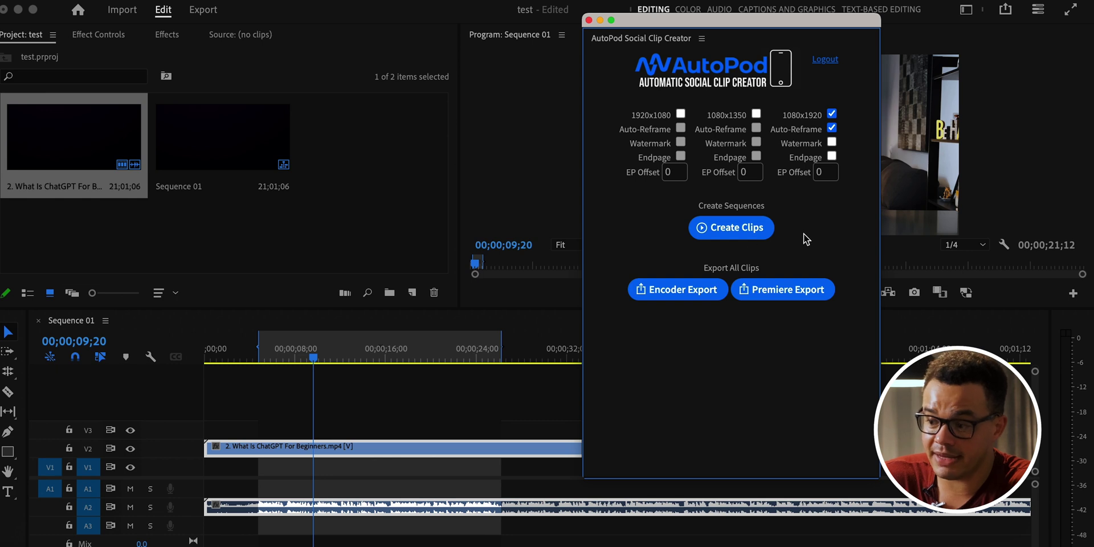
pyautogui.click(732, 231)
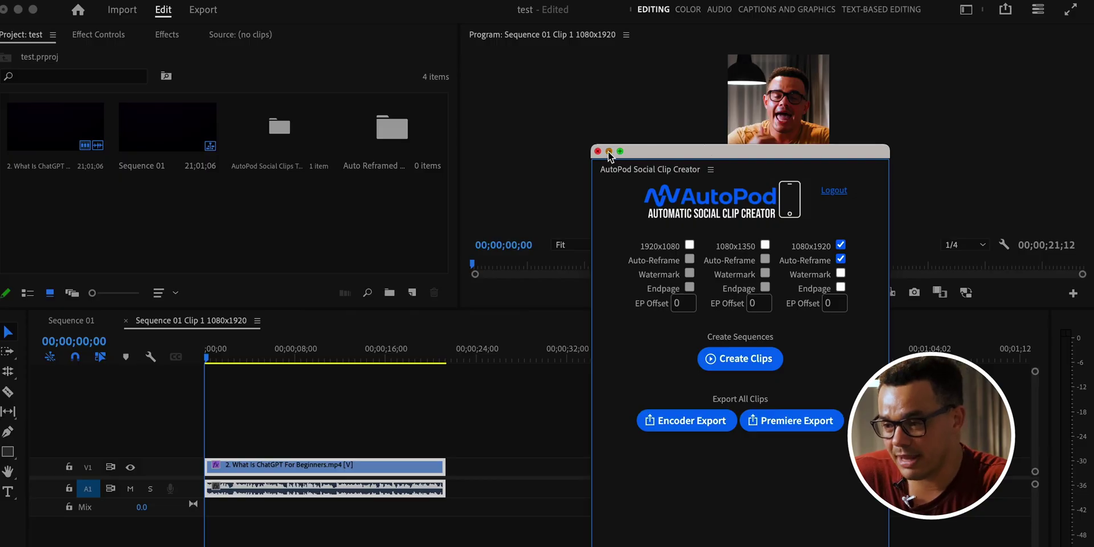
# Play the new clip from its start, then view Sequence 01's MVI_0785–MVI_0788 clips zoomed out.
pyautogui.click(608, 152)
pyautogui.click(208, 359)
pyautogui.press('space')
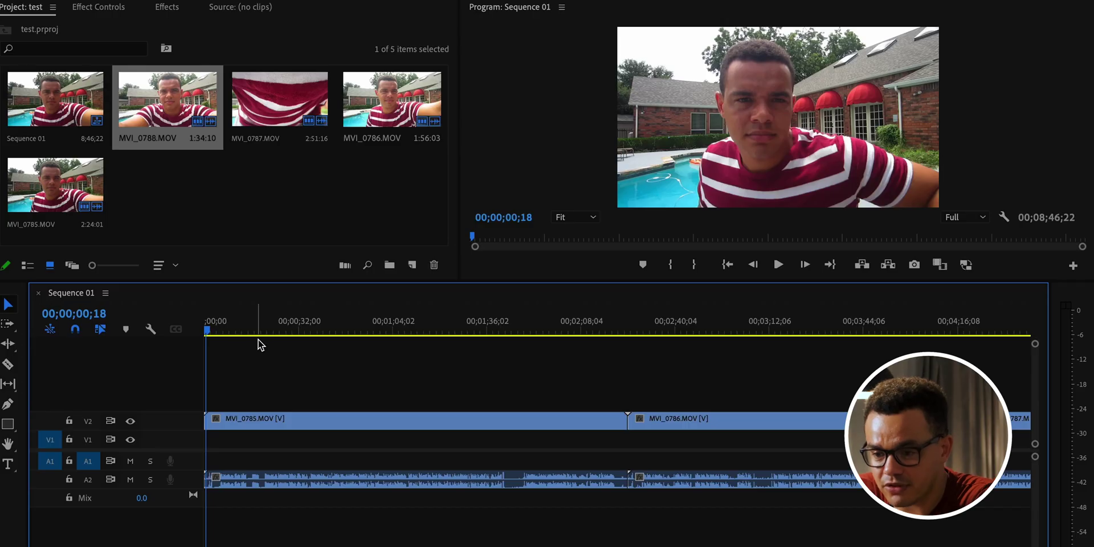
pyautogui.click(239, 328)
pyautogui.press('-')
pyautogui.press('-')
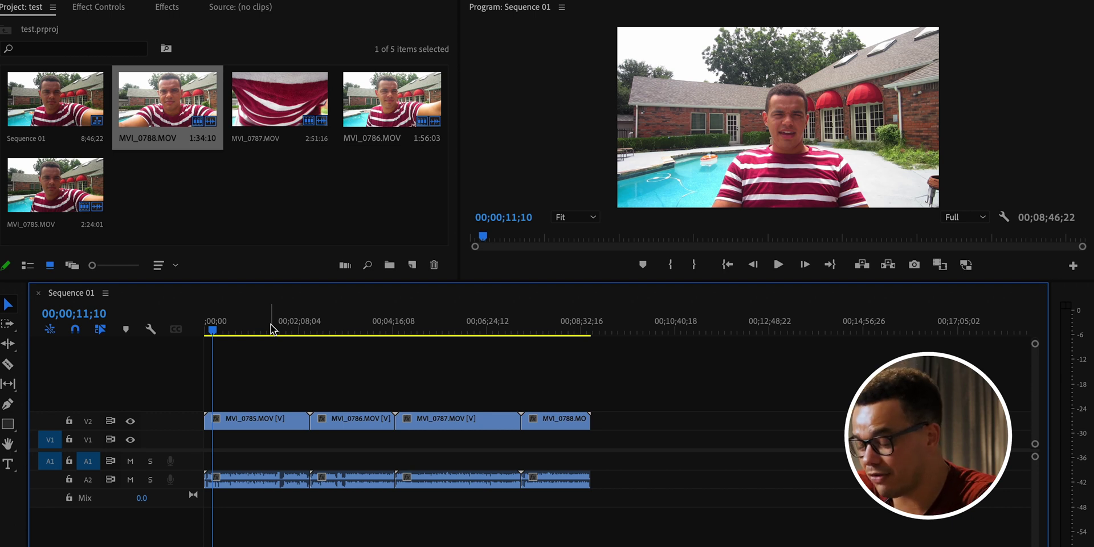
# Zoom in and scrub the MVI clips to about 1:44, then marquee-select all of them.
pyautogui.click(223, 325)
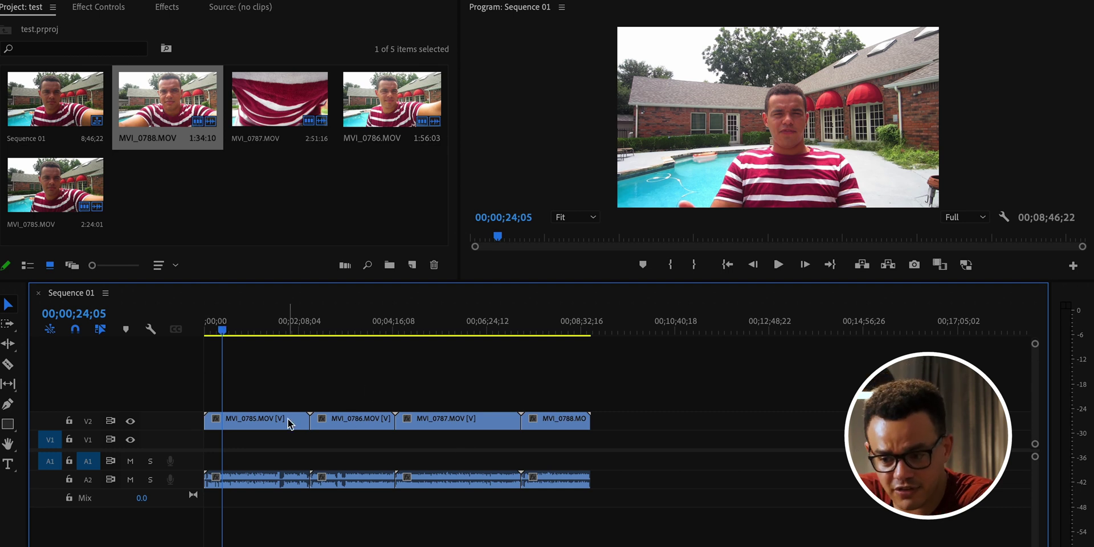
pyautogui.press('=')
pyautogui.moveTo(221, 331); pyautogui.dragTo(199, 337)
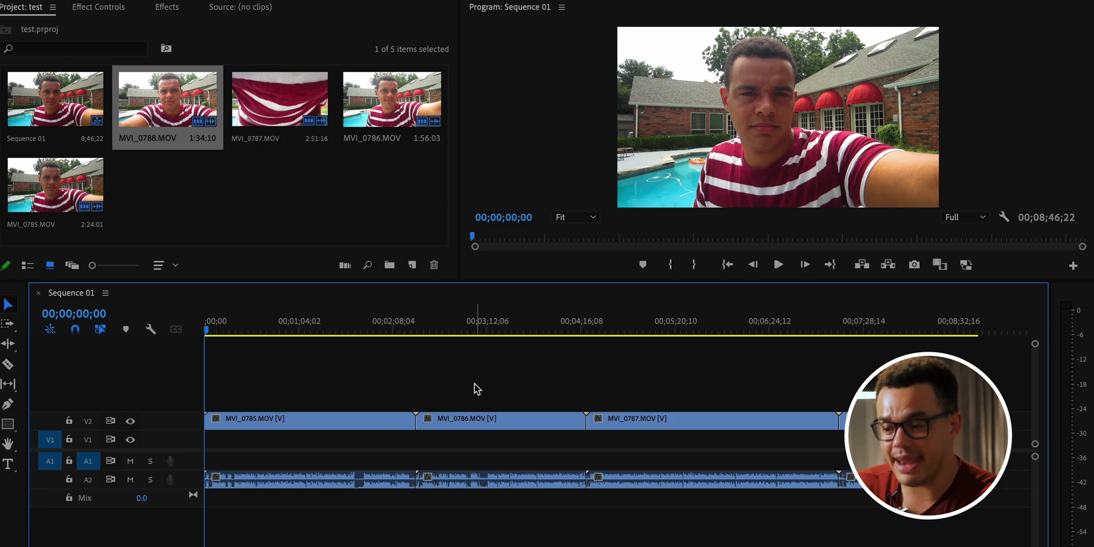
pyautogui.moveTo(303, 381); pyautogui.dragTo(835, 406)
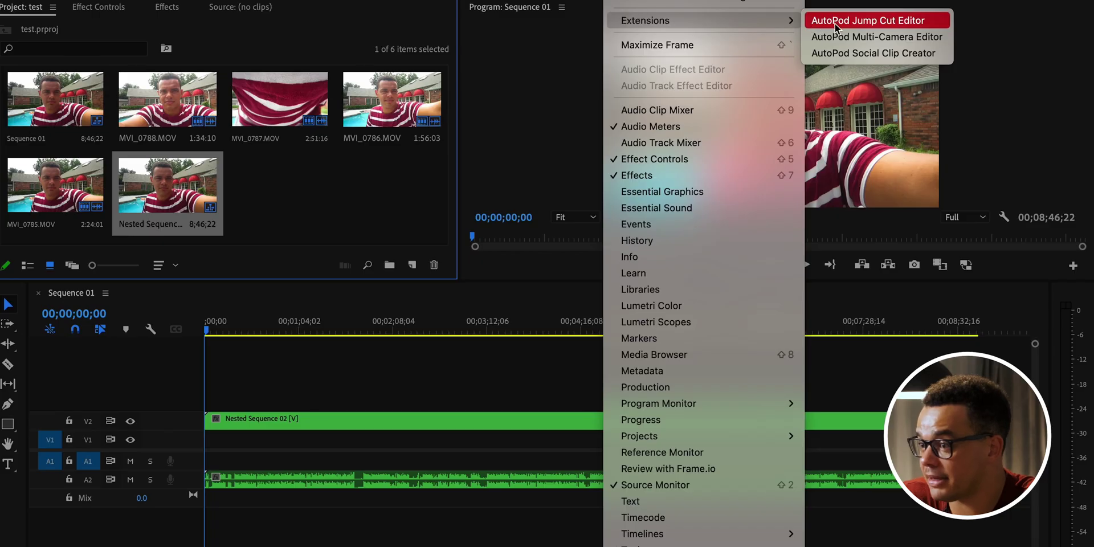
# Launch the AutoPod Jump Cut Editor and select its 50 dB Silence dB Cutoff value.
pyautogui.click(841, 25)
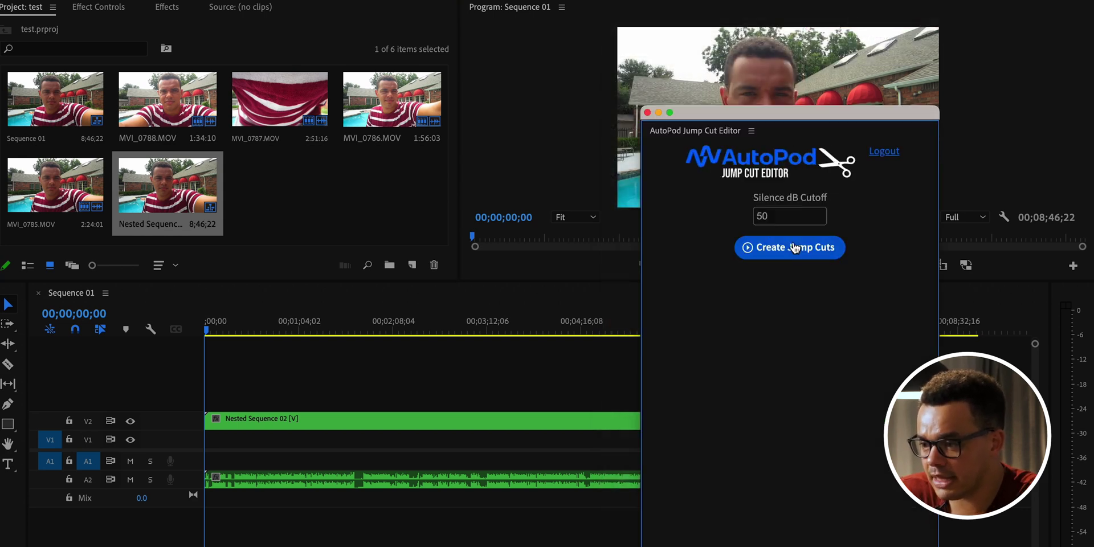
pyautogui.doubleClick(781, 217)
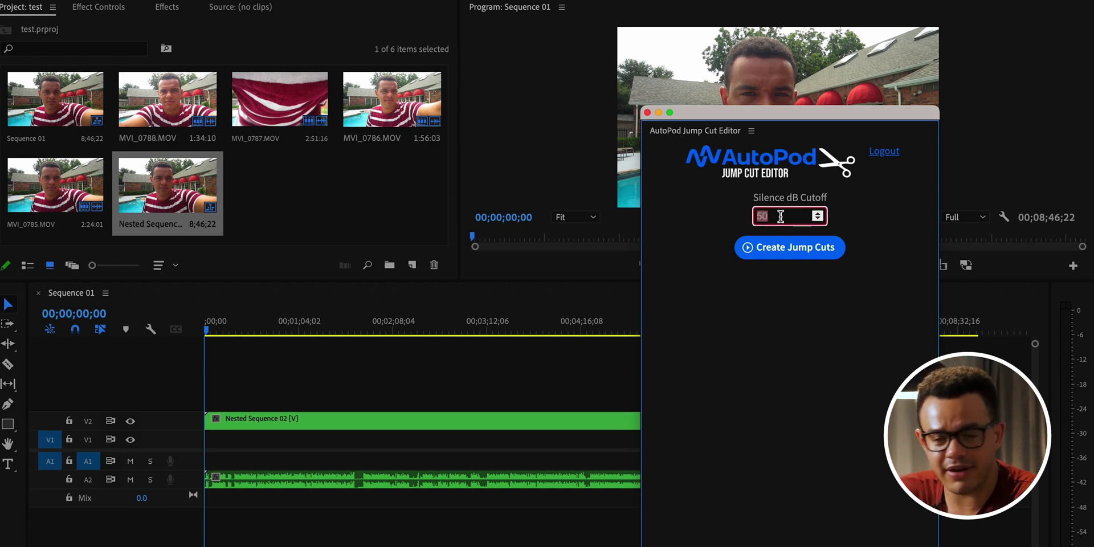